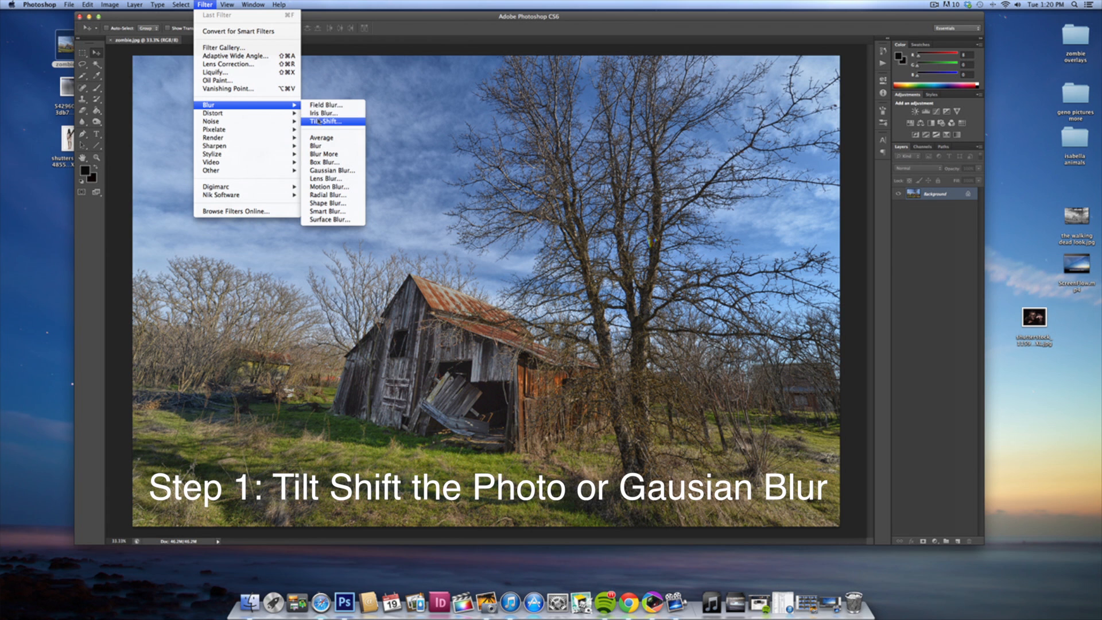
- Apply a Tilt-Shift blur of 24 px with the focus band centred on the barn
left_click(318, 121)
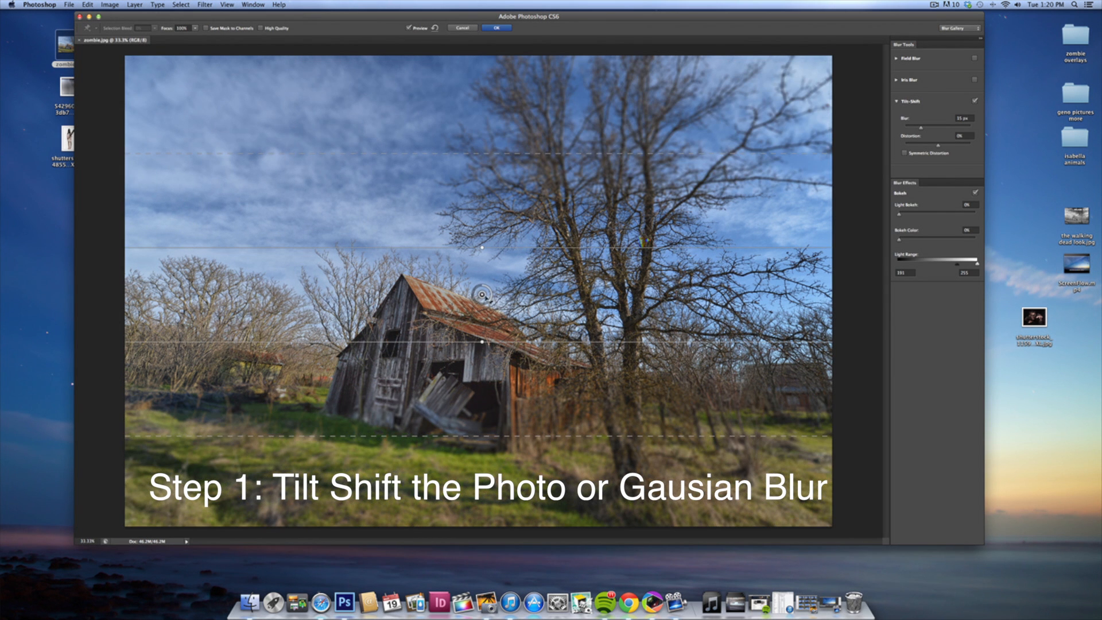
left_click_drag(481, 294, 474, 353)
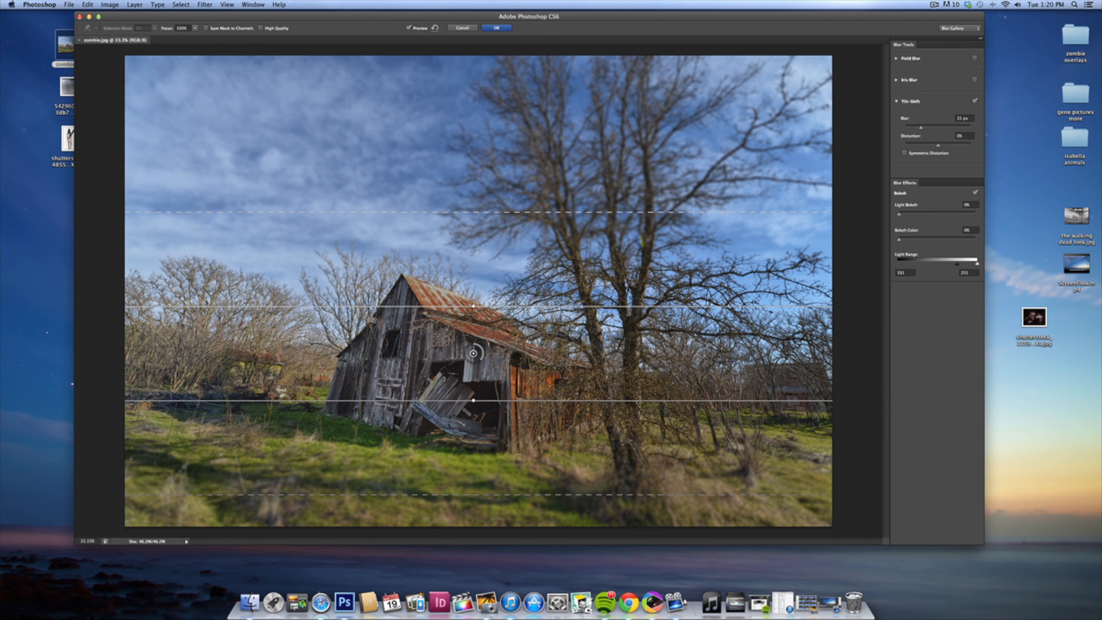
left_click(480, 307)
left_click_drag(480, 360, 469, 362)
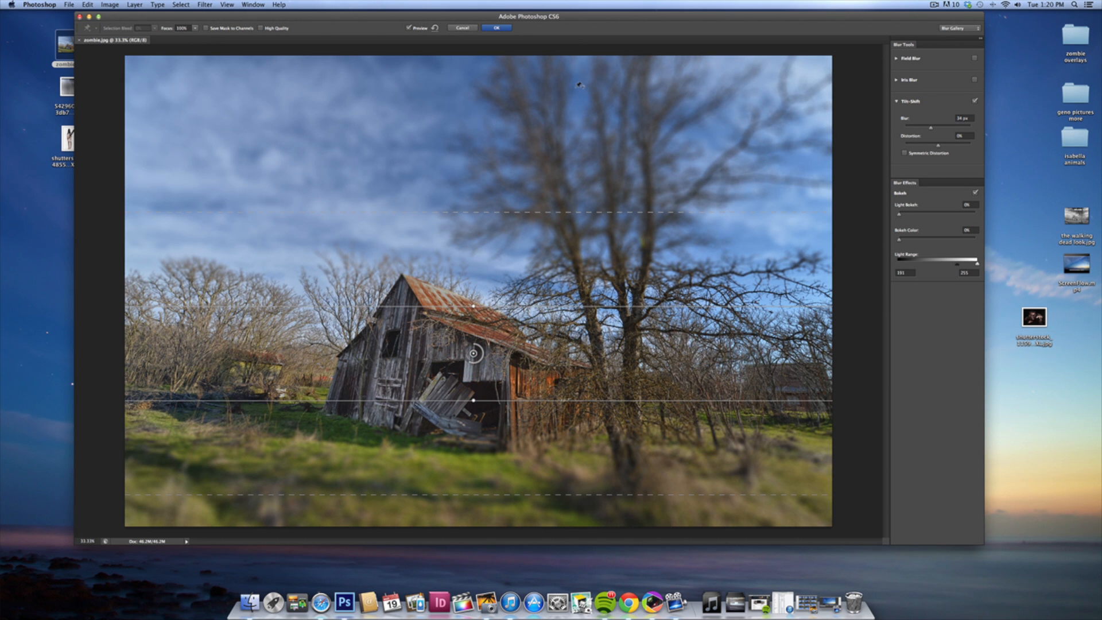
left_click(497, 28)
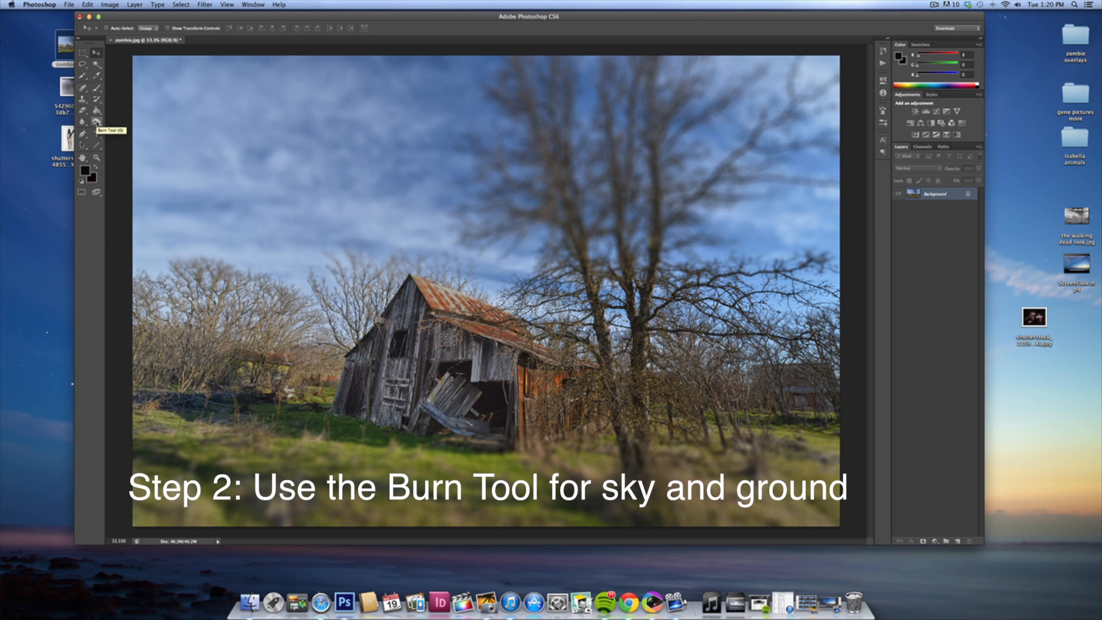
- Darken the sky, the tree's upper part and the foreground grass with large Burn tool strokes in the Shadows range
left_click(96, 121)
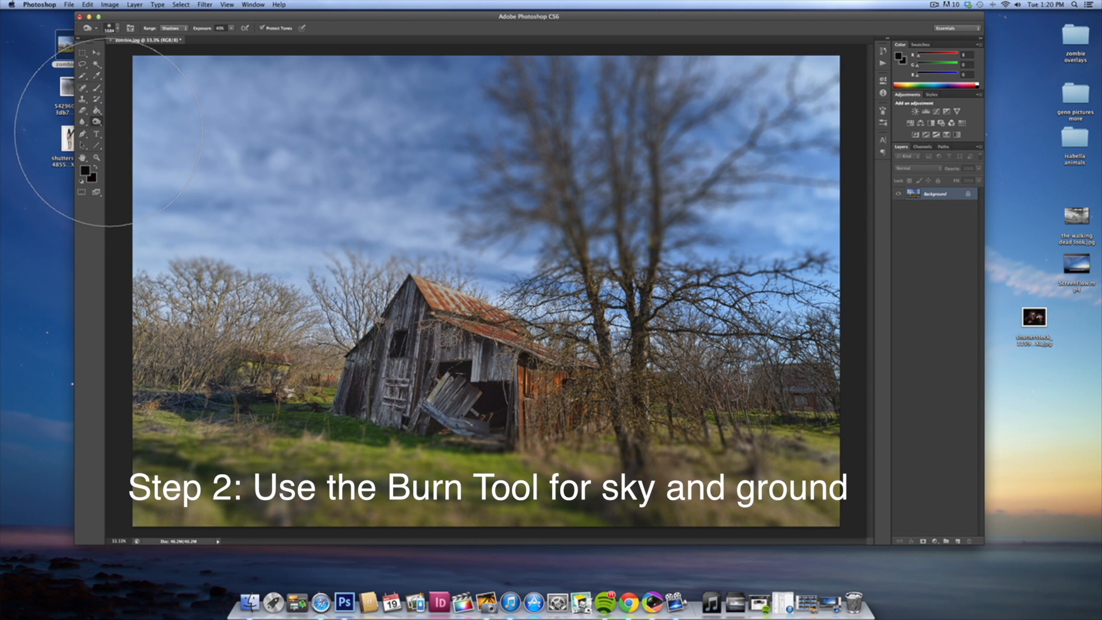
mouse_move(172, 136)
left_mouse_down()
mouse_move(284, 127)
mouse_move(414, 133)
mouse_move(174, 135)
left_mouse_up()
mouse_move(746, 136)
left_mouse_down()
mouse_move(717, 138)
mouse_move(745, 166)
mouse_move(207, 160)
mouse_move(230, 144)
mouse_move(310, 160)
mouse_move(218, 106)
mouse_move(218, 132)
mouse_move(322, 172)
mouse_move(477, 172)
mouse_move(783, 133)
mouse_move(772, 117)
mouse_move(569, 109)
mouse_move(172, 120)
mouse_move(159, 171)
mouse_move(282, 247)
mouse_move(545, 212)
mouse_move(717, 230)
left_mouse_up()
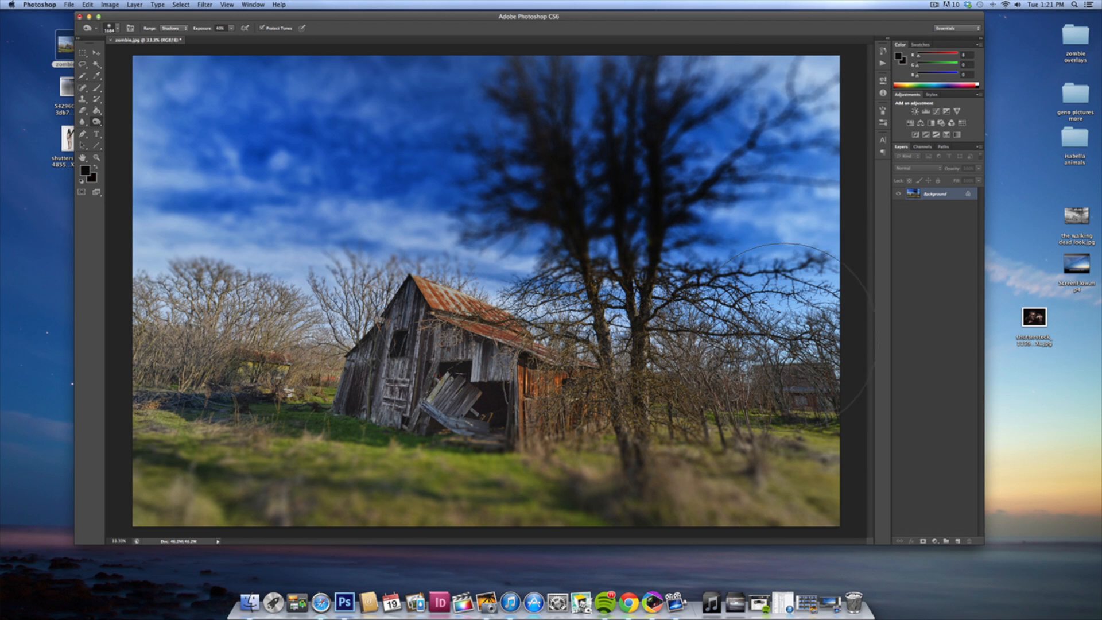
mouse_move(790, 473)
left_mouse_down()
mouse_move(633, 513)
mouse_move(127, 504)
mouse_move(654, 537)
mouse_move(866, 499)
mouse_move(714, 522)
left_mouse_up()
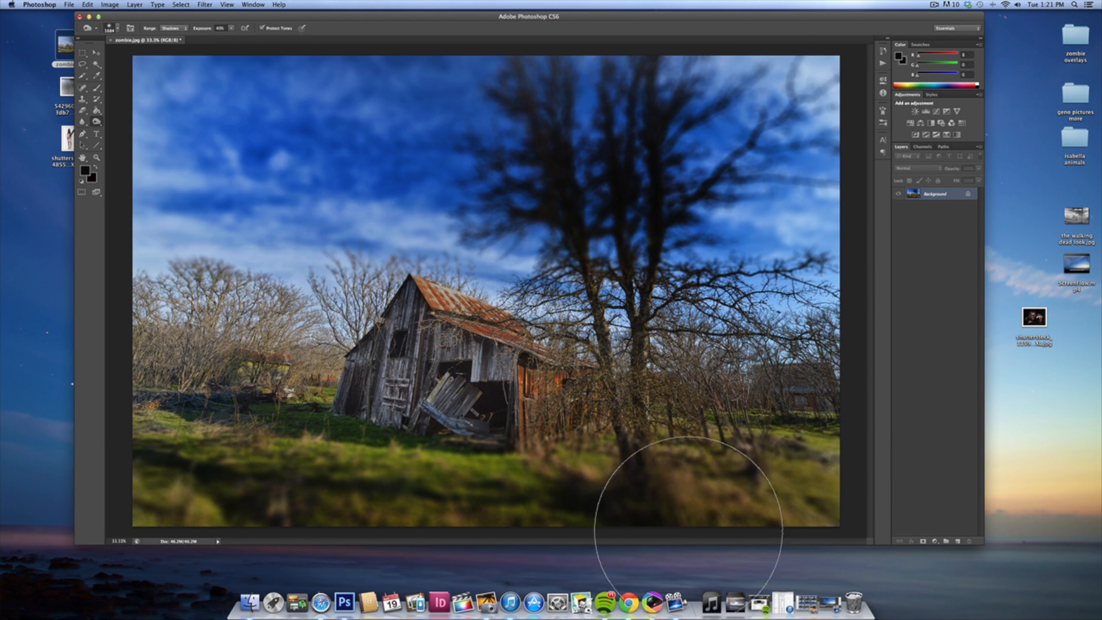
mouse_move(204, 121)
left_mouse_down()
mouse_move(161, 123)
mouse_move(709, 190)
left_mouse_up()
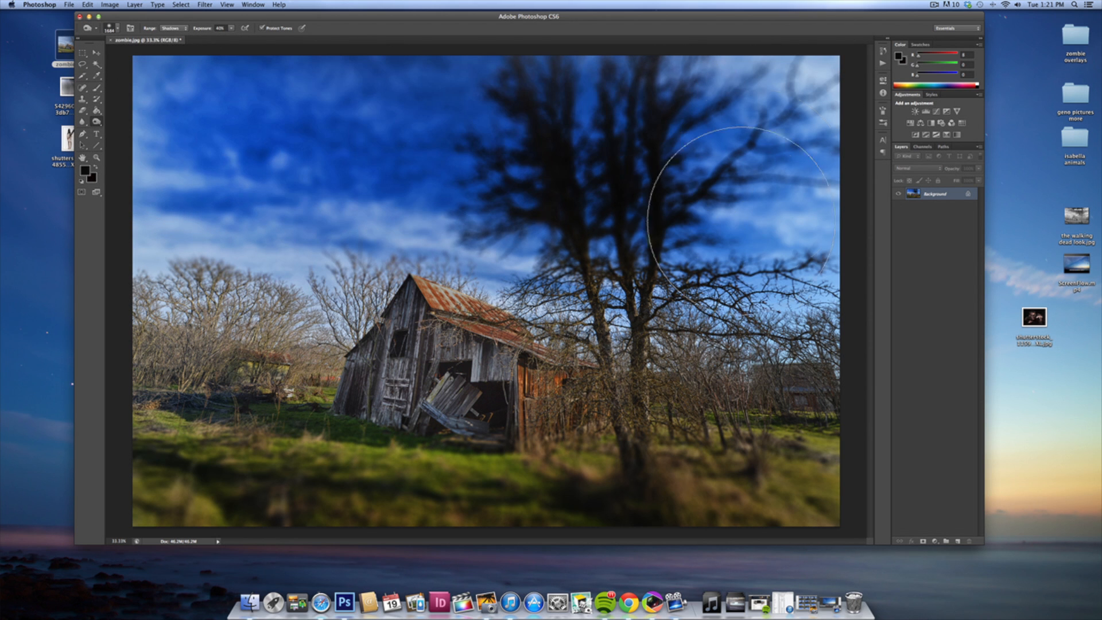
left_click(227, 5)
left_click(241, 80)
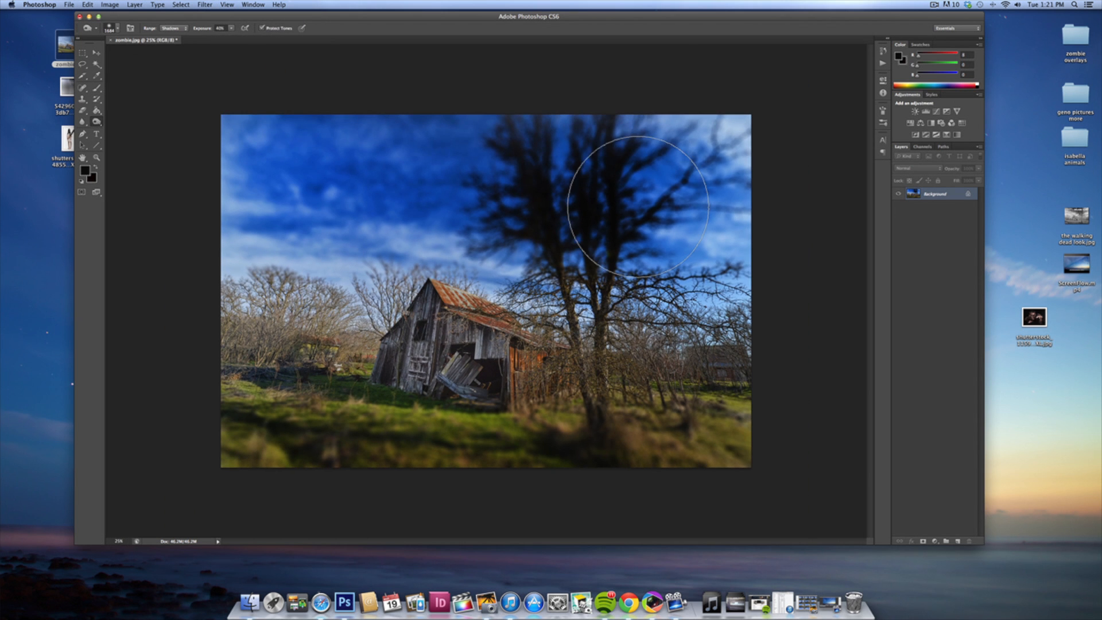
mouse_move(746, 117)
left_mouse_down()
mouse_move(567, 118)
mouse_move(216, 254)
left_mouse_up()
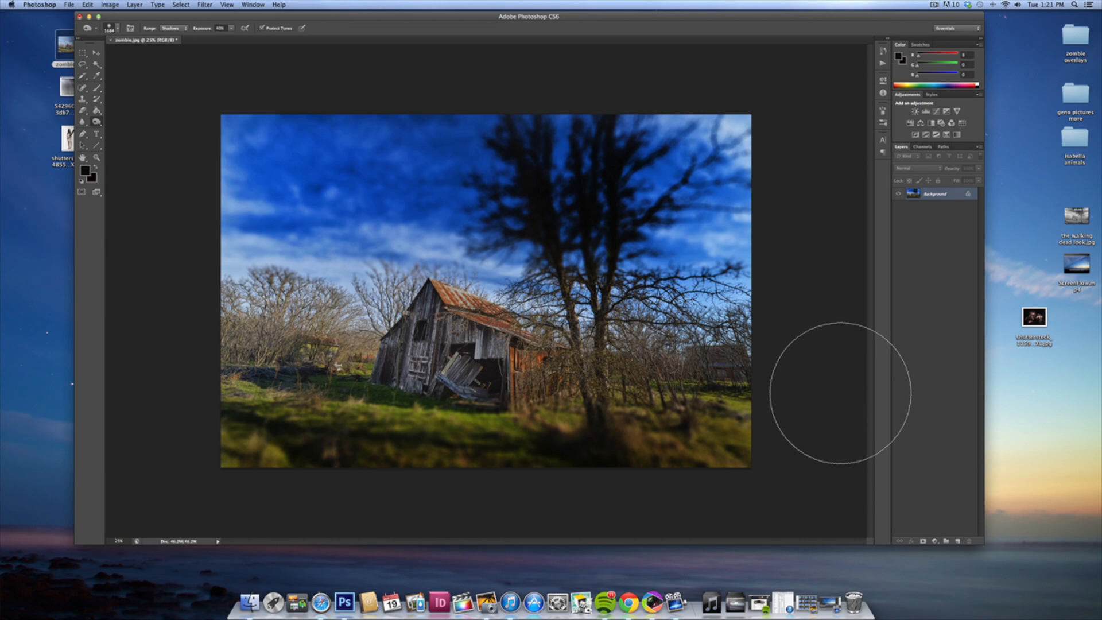
- Brighten the middle band of the photo, across the barn and surrounding trees, with the Dodge tool
left_click_drag(98, 124, 115, 121)
mouse_move(522, 328)
left_mouse_down()
mouse_move(764, 346)
mouse_move(548, 361)
mouse_move(192, 346)
mouse_move(205, 351)
left_mouse_up()
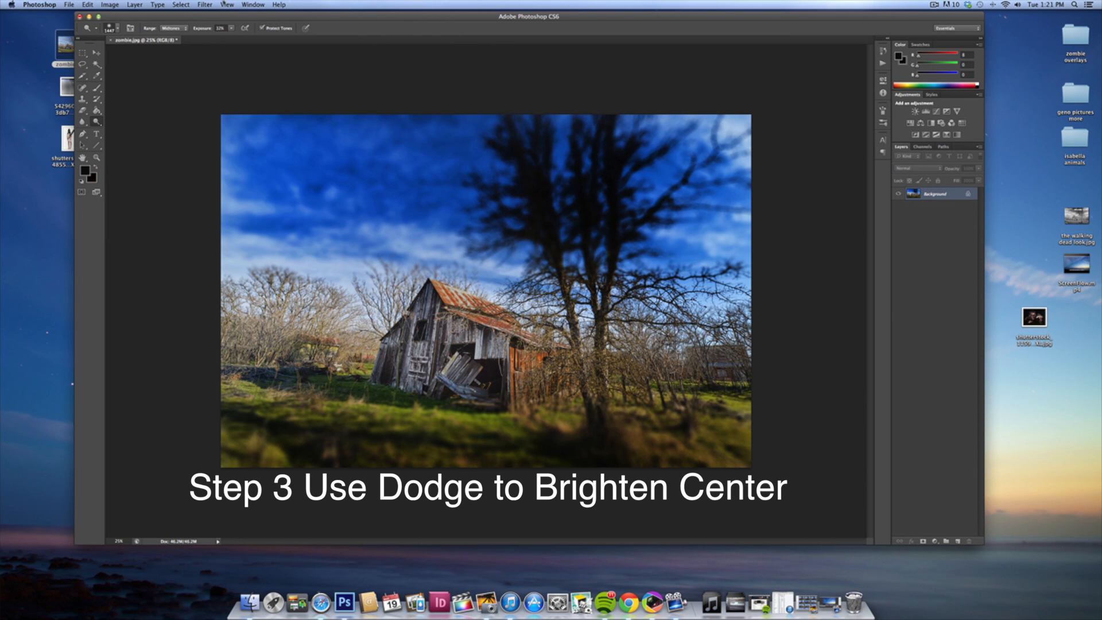
- Duplicate the background layer
left_click(205, 5)
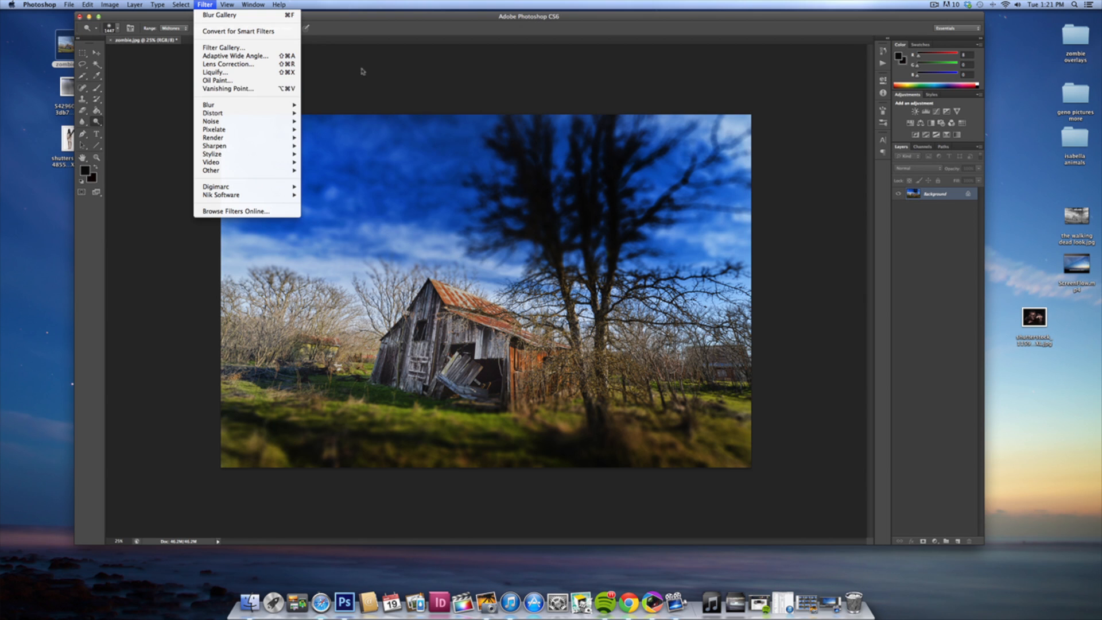
left_click(370, 20)
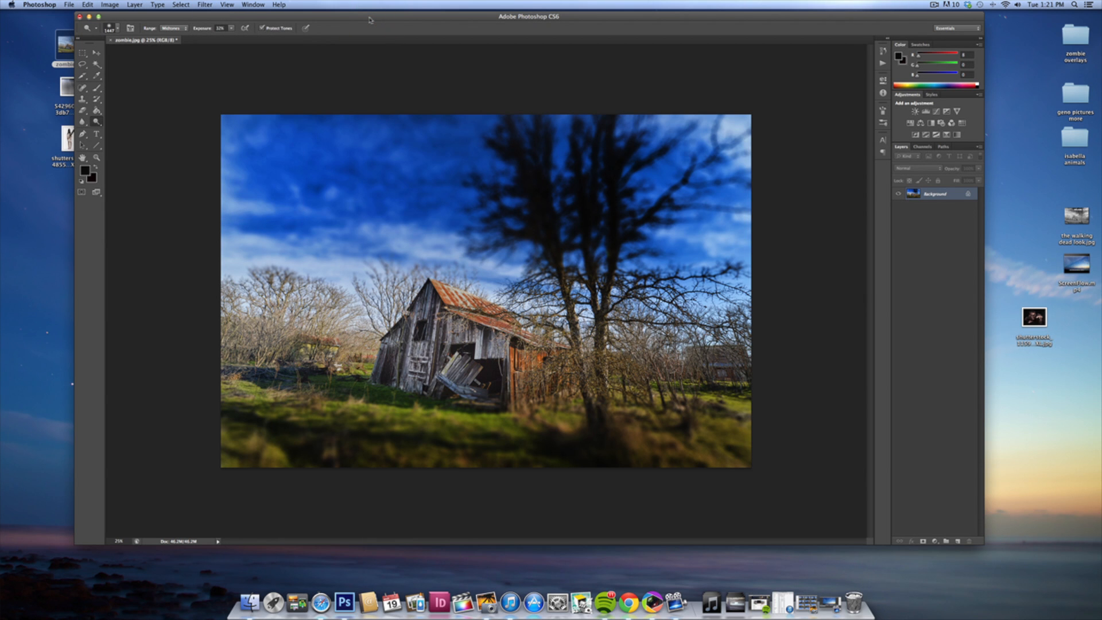
key("super+j")
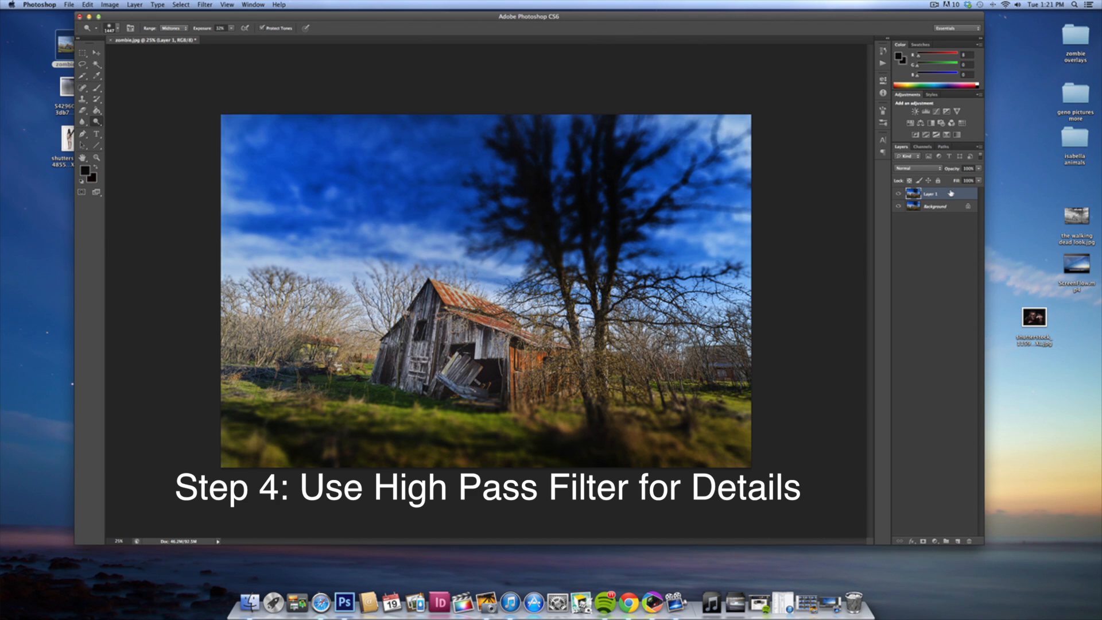
- Apply a High Pass filter with a 5.0 pixel radius to the duplicate layer and set its blend mode to Overlay
left_click(205, 4)
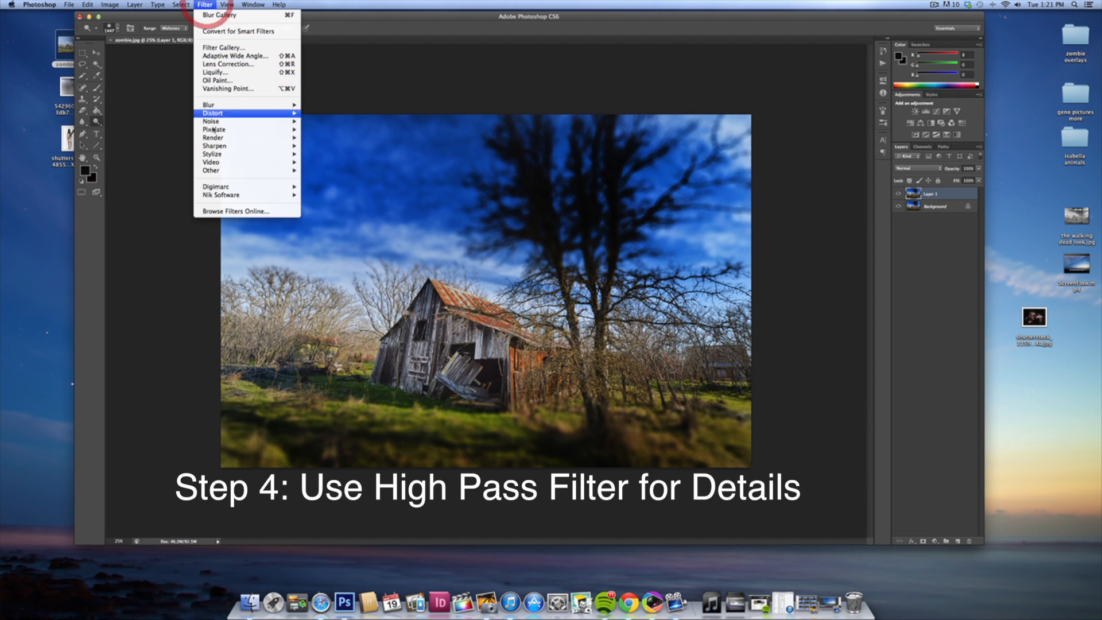
mouse_move(270, 171)
left_click(316, 179)
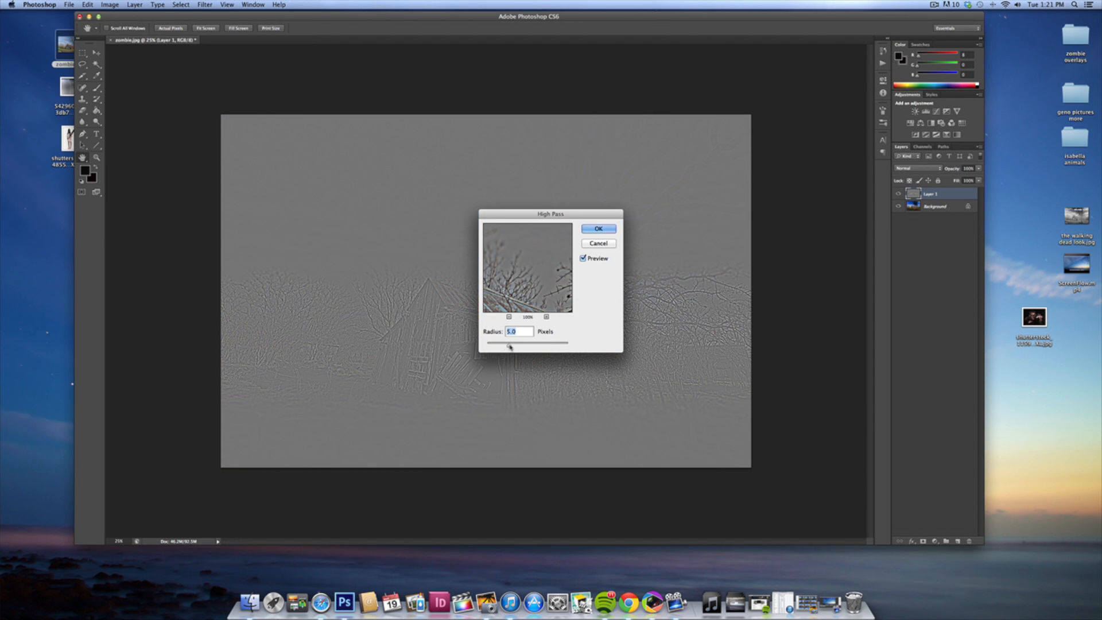
left_click(599, 229)
key("o")
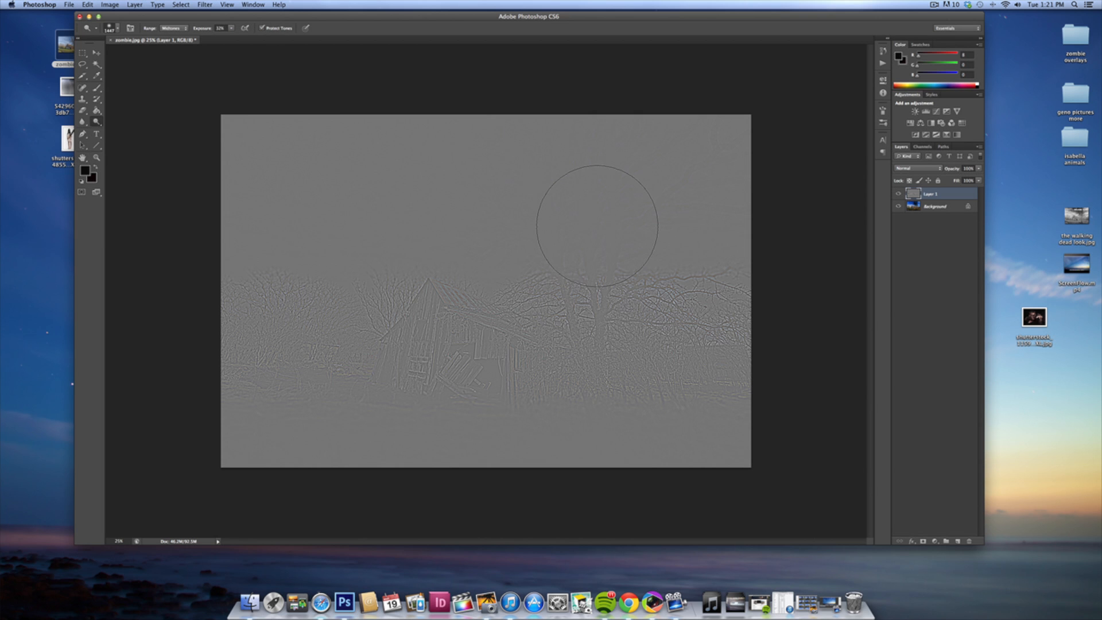
left_click(907, 168)
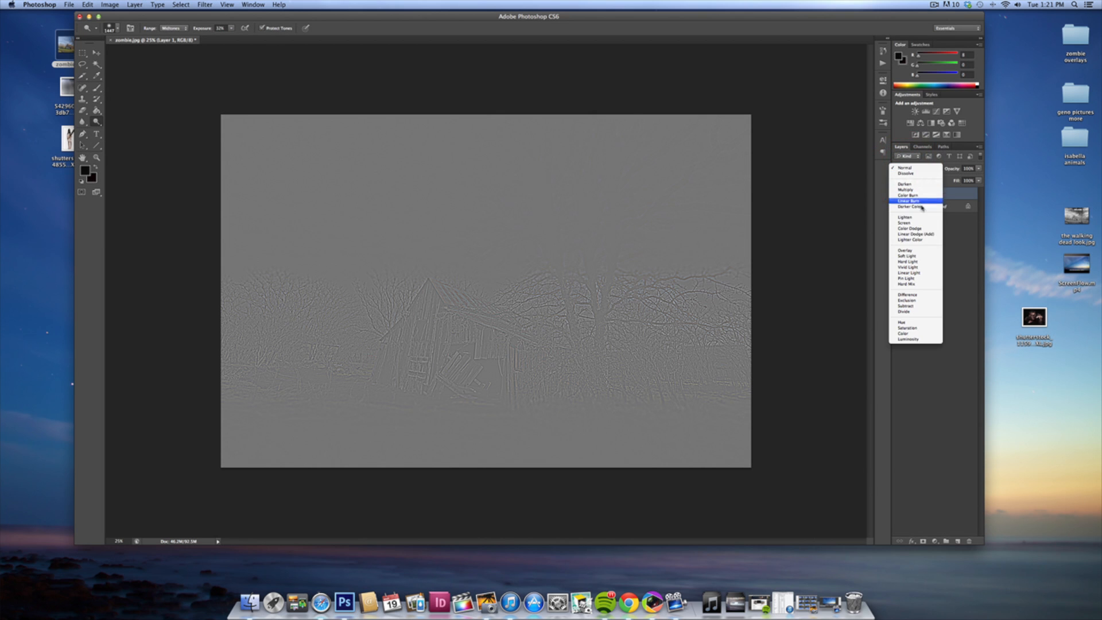
left_click(911, 251)
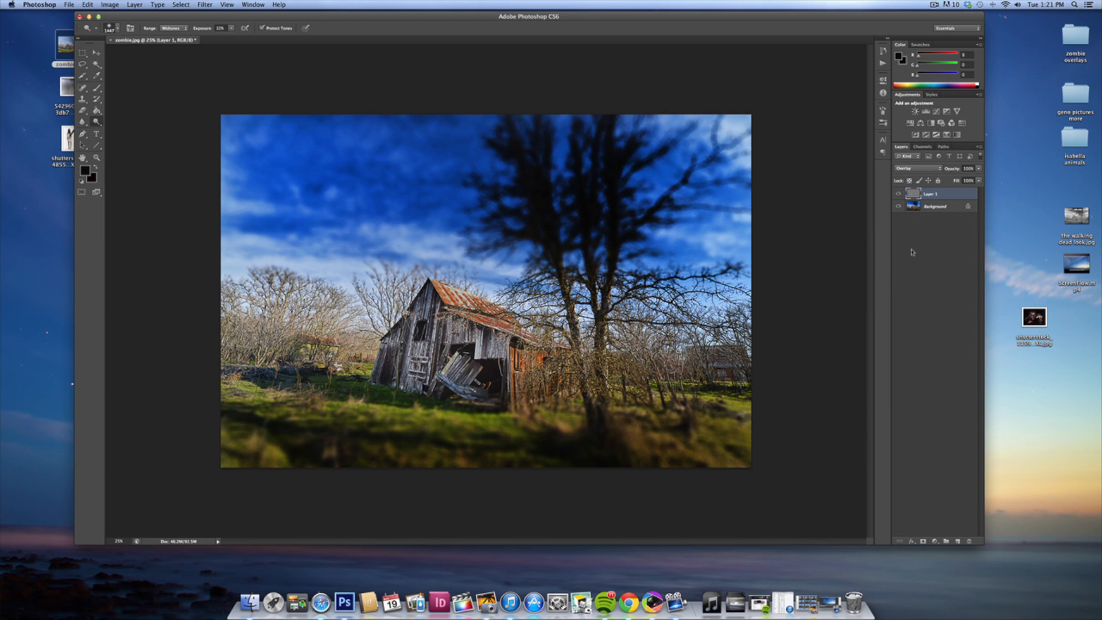
- Add a black mask to the High Pass layer and paint it white across the barn and tree line to reveal detail
left_click(922, 541, "alt")
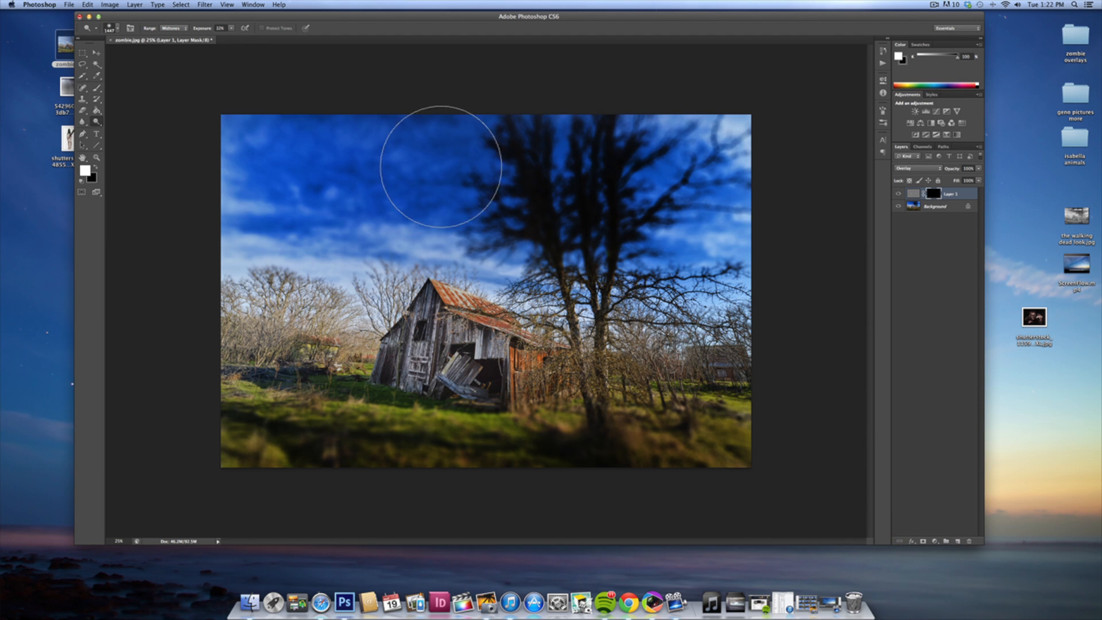
left_click(96, 89)
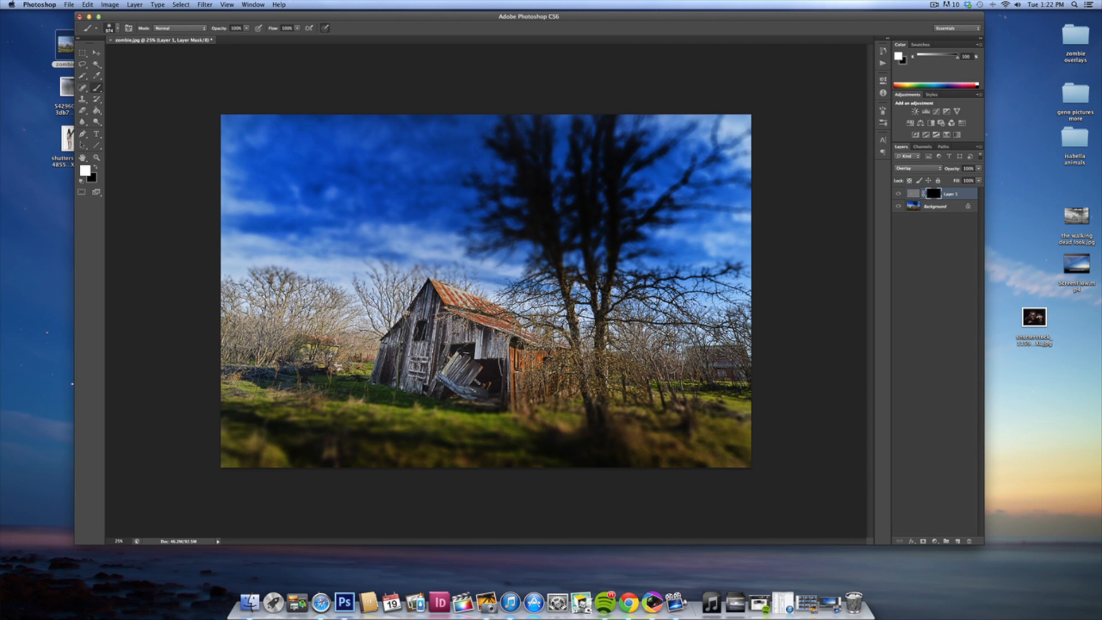
left_click_drag(402, 371, 751, 389)
- Place the shutterstock image of the zombie woman from the desktop into the photo and move it onto the grass left of the barn
left_click_drag(163, 21, 203, 17)
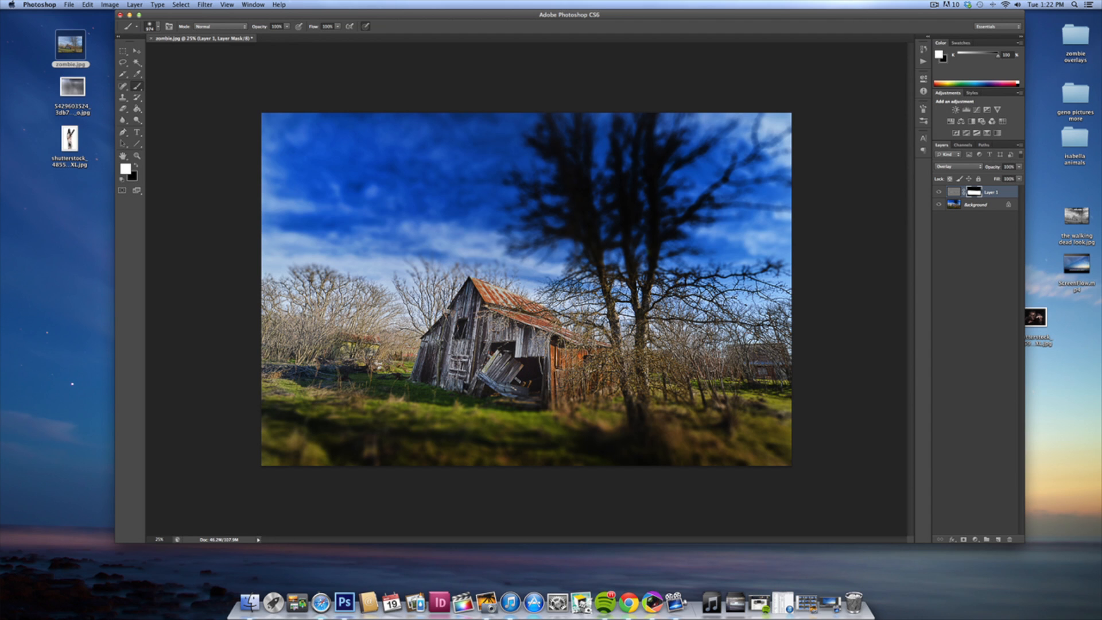
left_click_drag(70, 138, 383, 376)
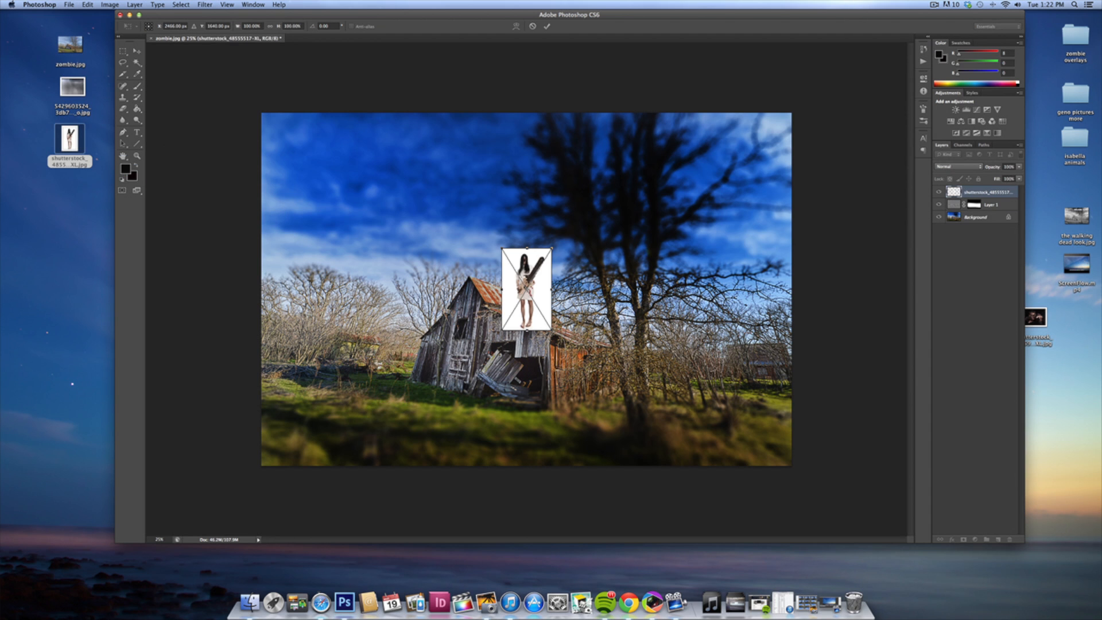
left_click(547, 27)
left_click(136, 51)
left_click_drag(535, 260, 383, 336)
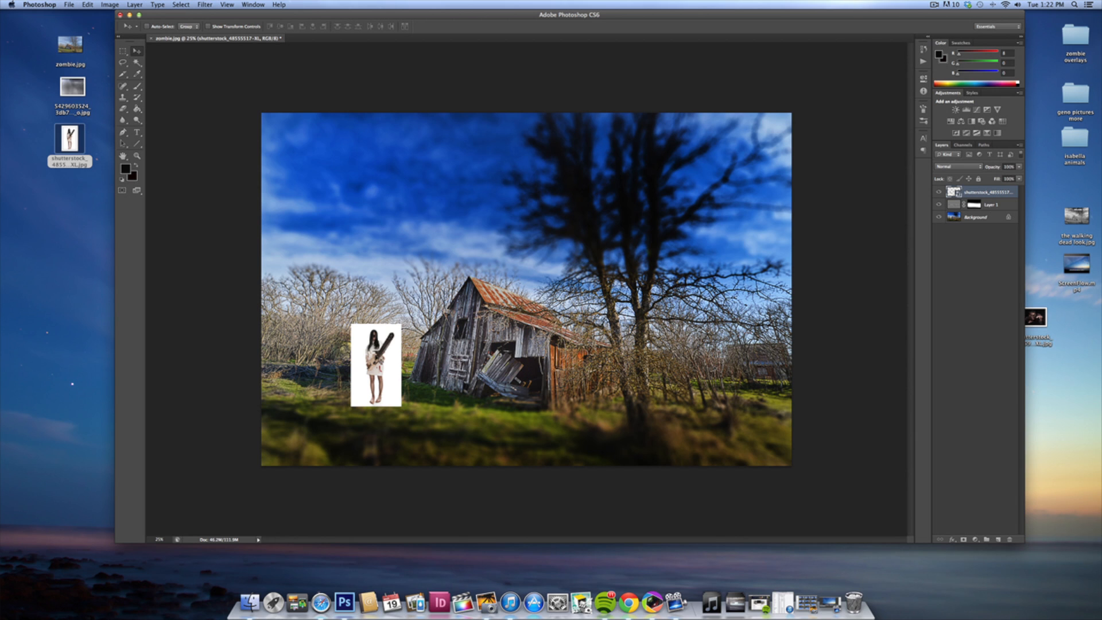
- Set the zombie layer's blend mode to Multiply and scale the figure down to about 90%
left_click(953, 168)
left_click(955, 188)
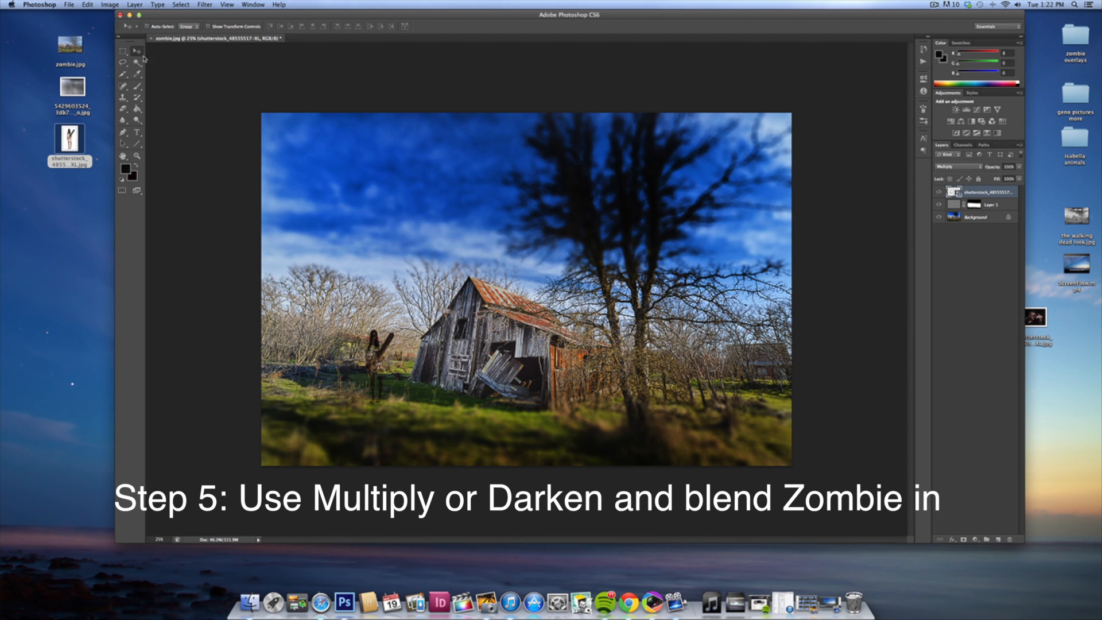
left_click(89, 5)
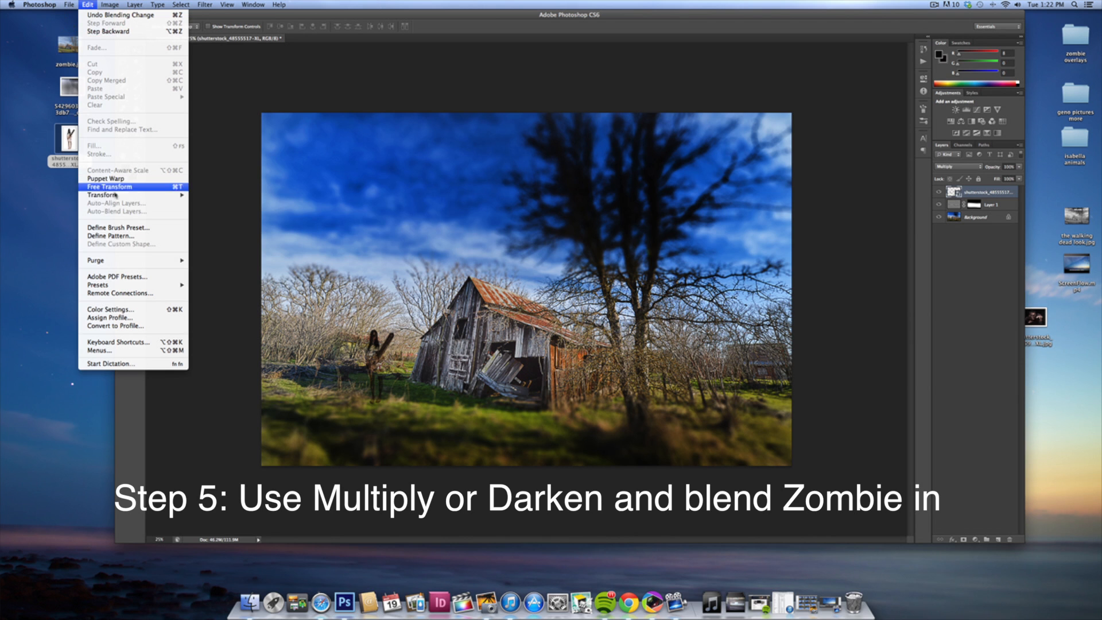
mouse_move(155, 195)
left_click(202, 211)
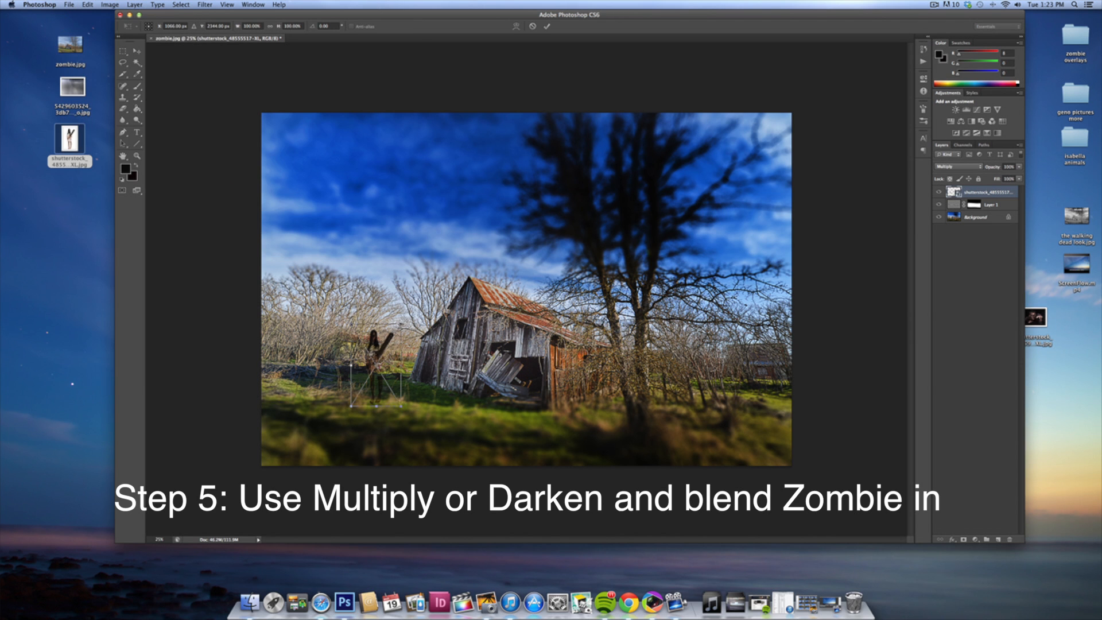
left_click_drag(401, 330, 397, 332)
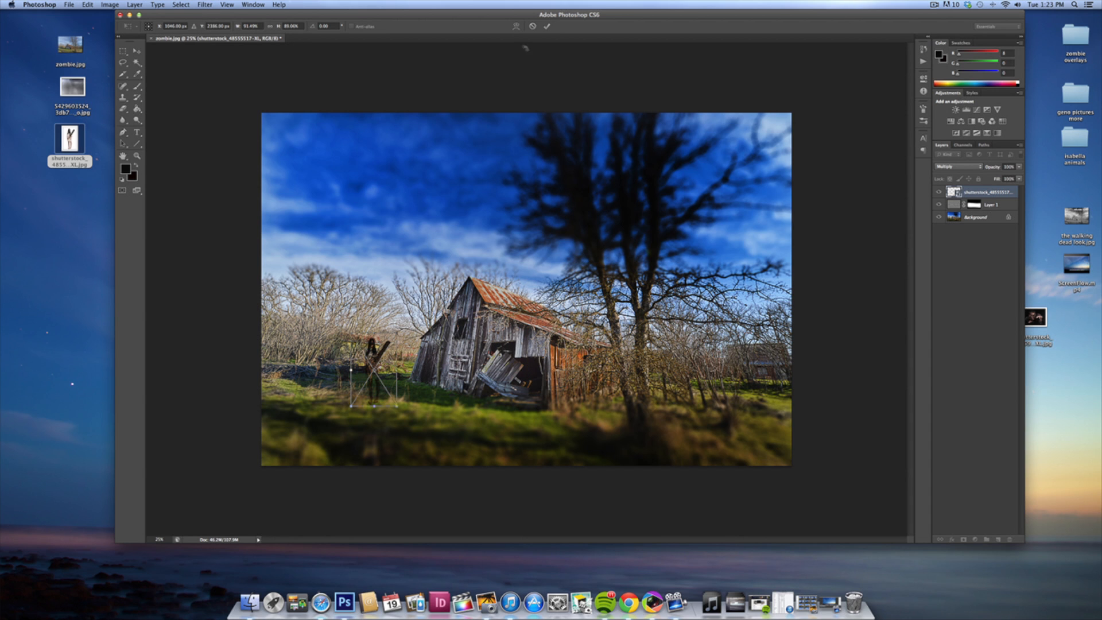
left_click(547, 27)
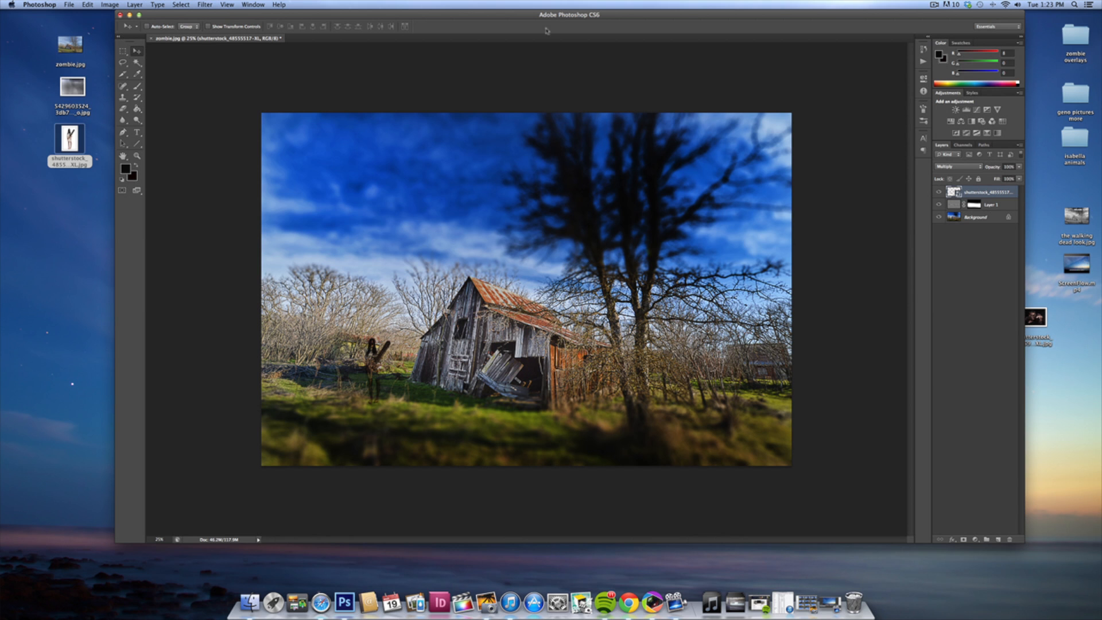
- Flatten the image into a single background layer
left_click(134, 5)
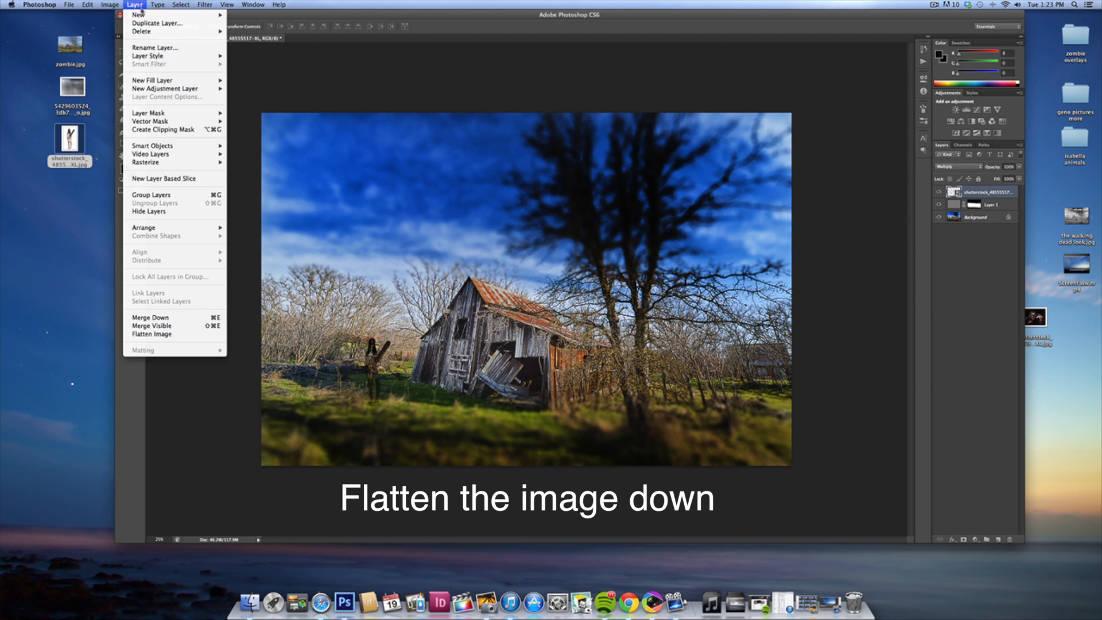
left_click(172, 335)
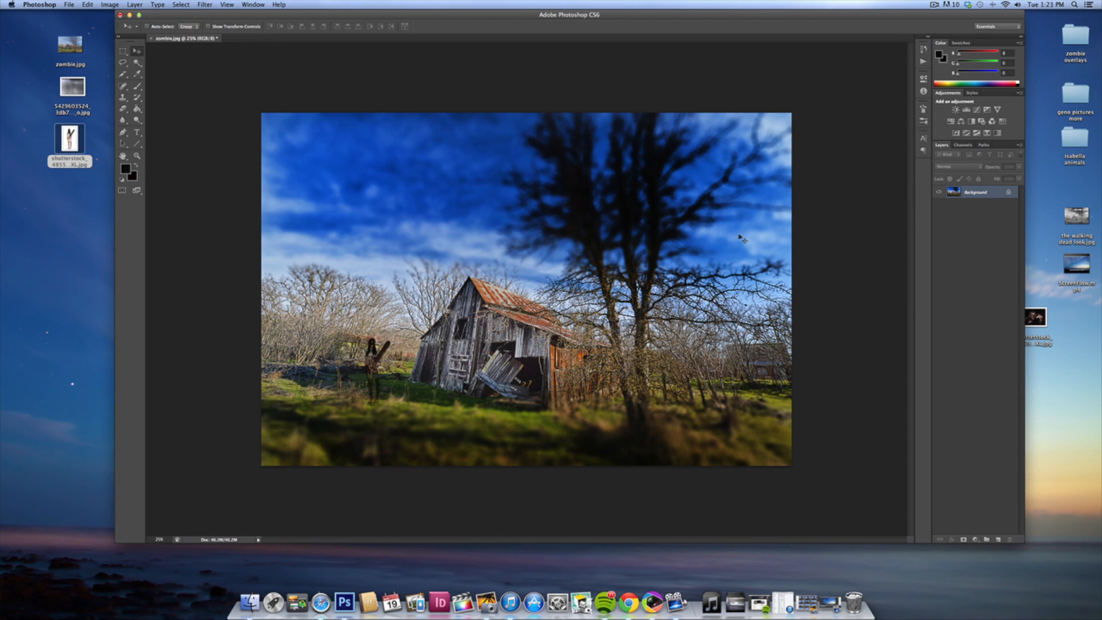
- Desaturate the flattened photo with a Vibrance adjustment, setting Vibrance to -99 and Saturation to -93
left_click(110, 5)
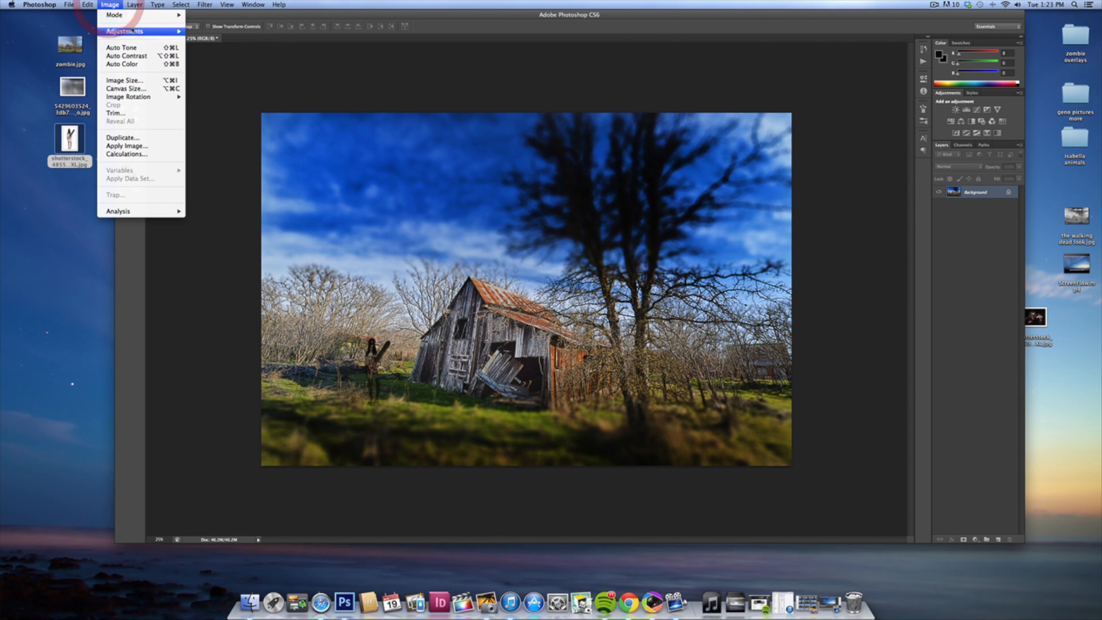
mouse_move(133, 31)
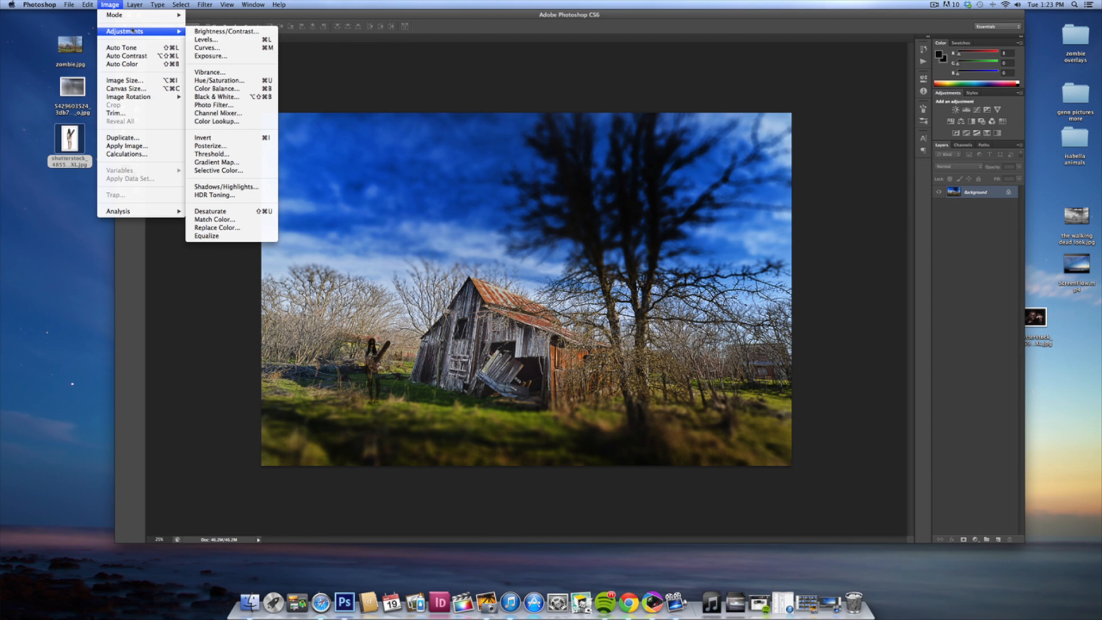
left_click(213, 72)
left_click_drag(751, 240, 712, 266)
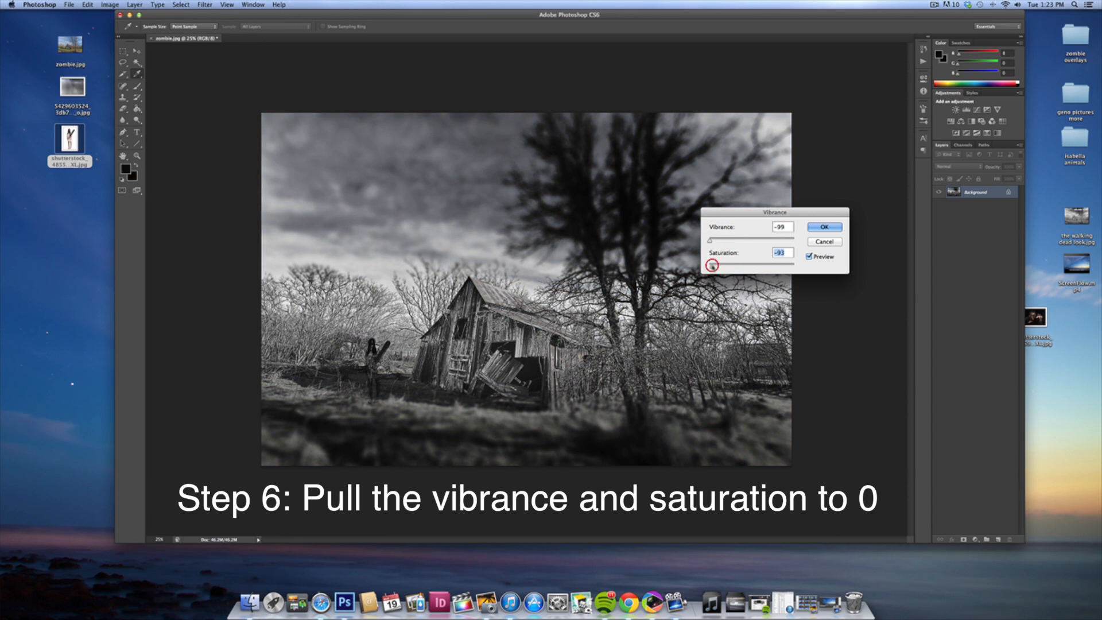
left_click(826, 229)
key("v")
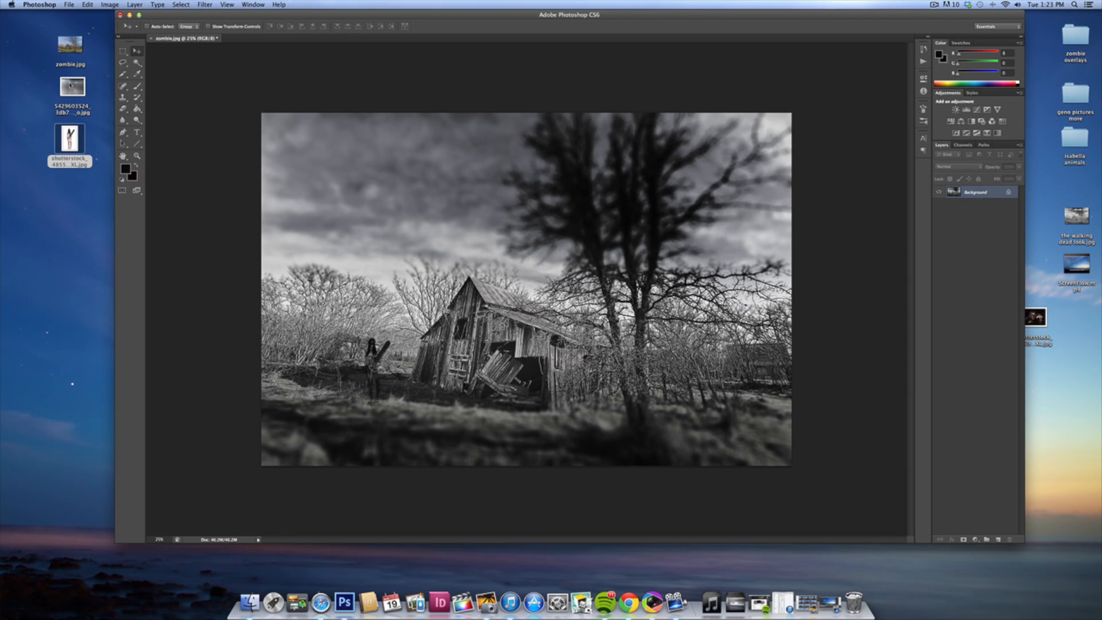
- Place the scratchy grey texture image from the desktop into the barn photo and stretch it slightly past all canvas edges
left_click_drag(81, 96, 384, 230)
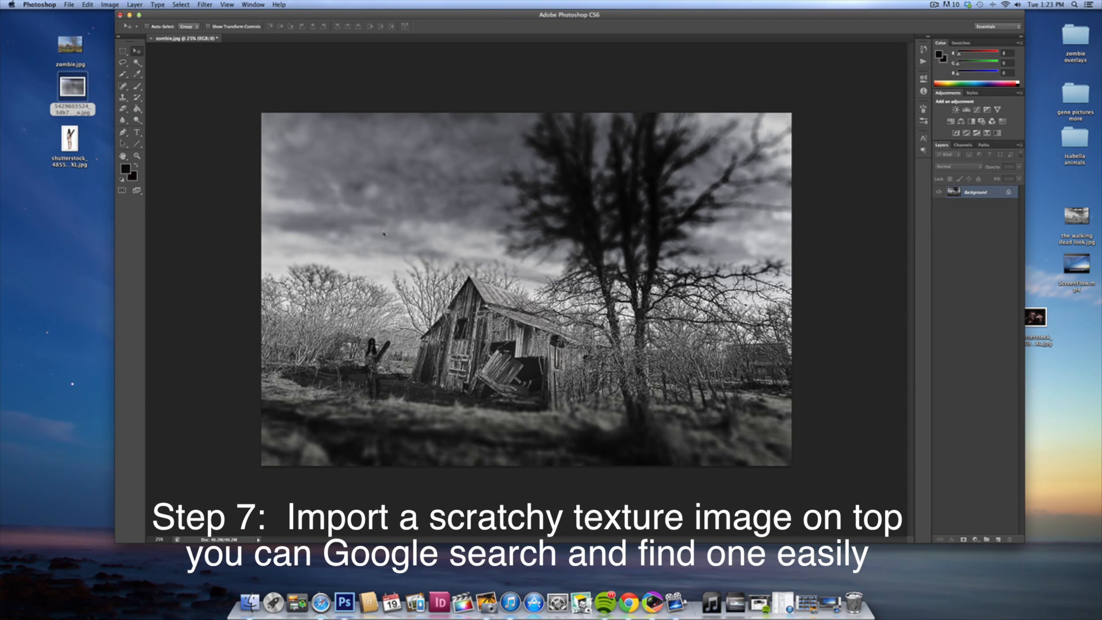
left_click_drag(288, 113, 255, 107)
left_click_drag(764, 464, 805, 479)
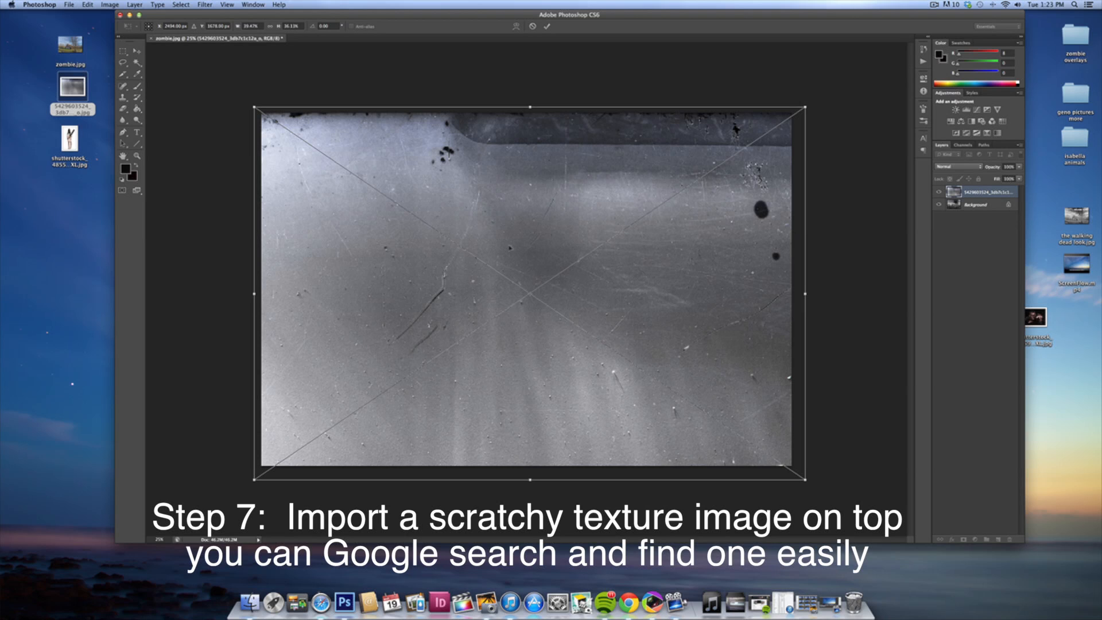
- Set the texture layer's blend mode to Screen, lower its opacity to about 54%, and commit the placement
left_click(947, 168)
left_click(950, 221)
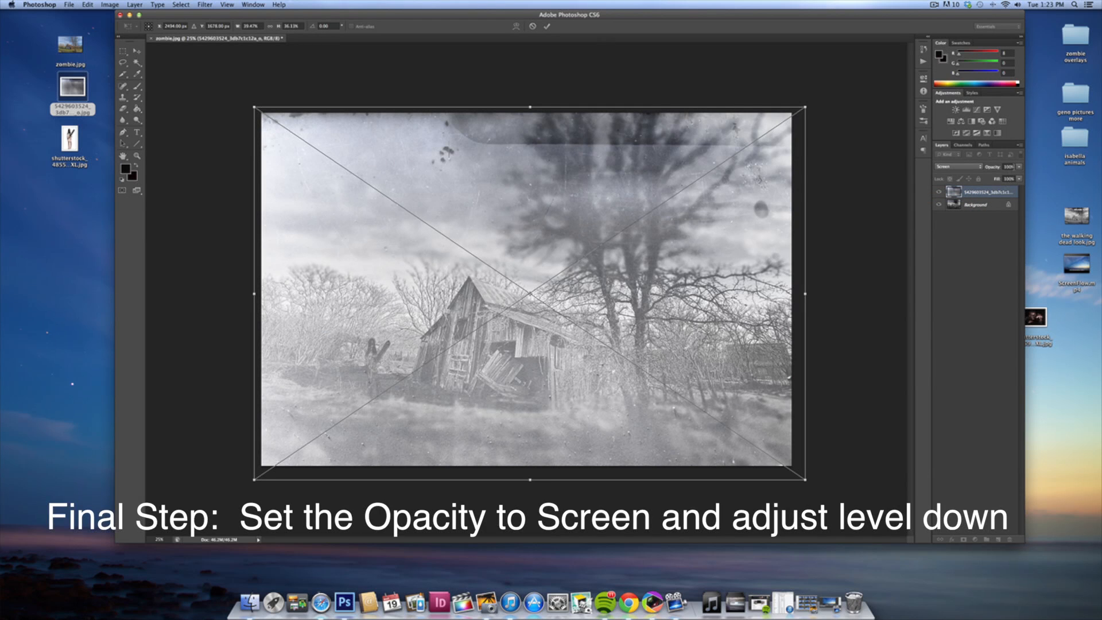
left_click(1019, 166)
left_click_drag(1016, 175, 1000, 178)
left_click(1000, 179)
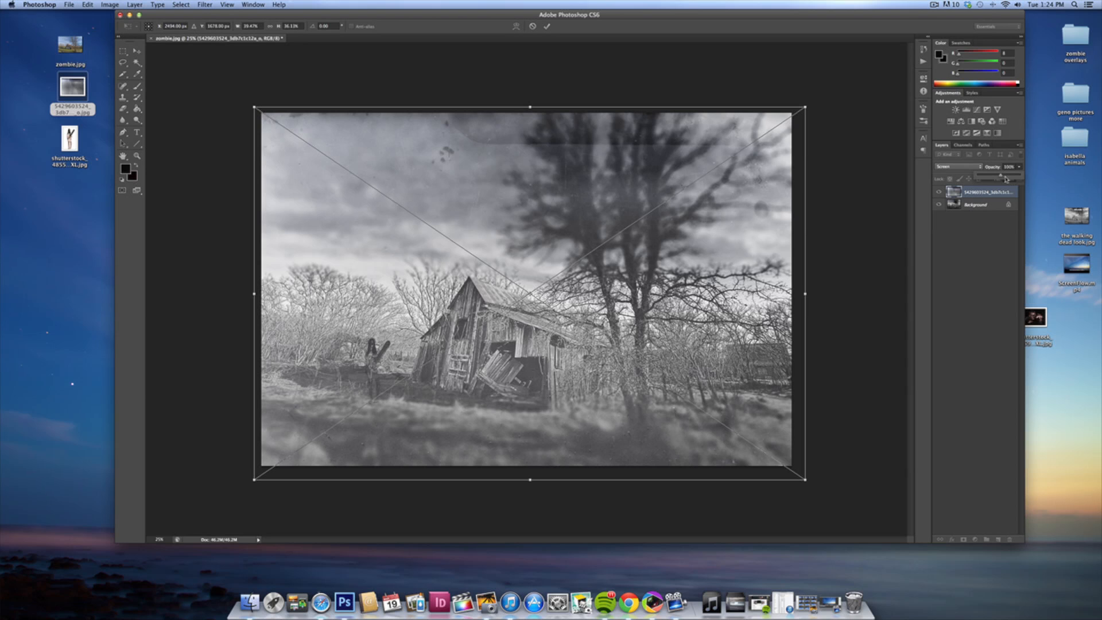
left_click(547, 27)
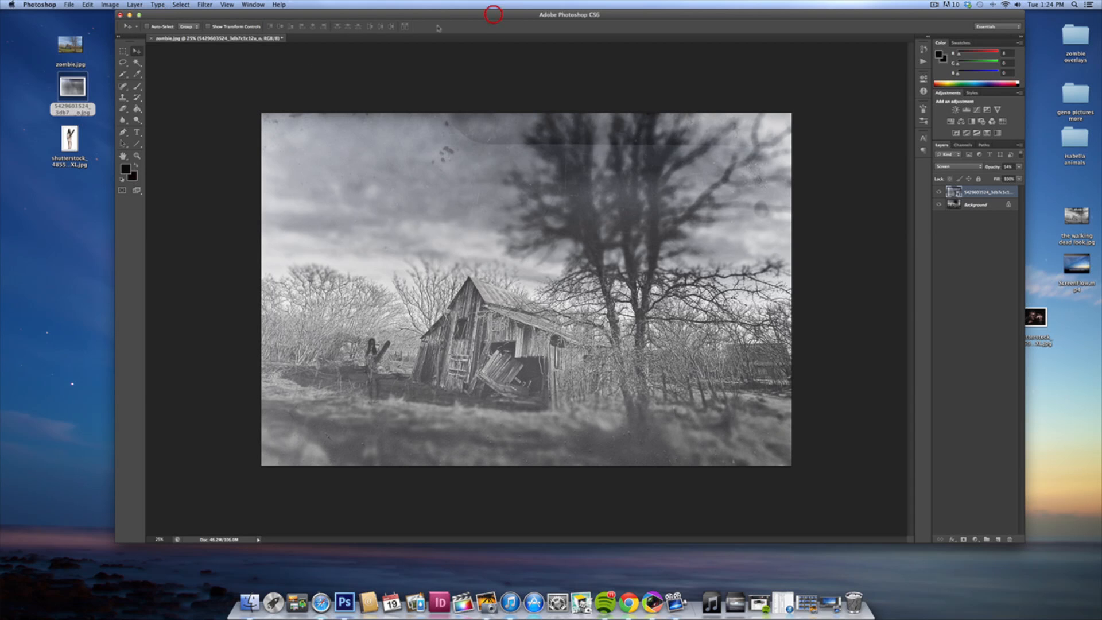
- Flatten the texture layer and the barn photo into a single background layer
left_click(134, 4)
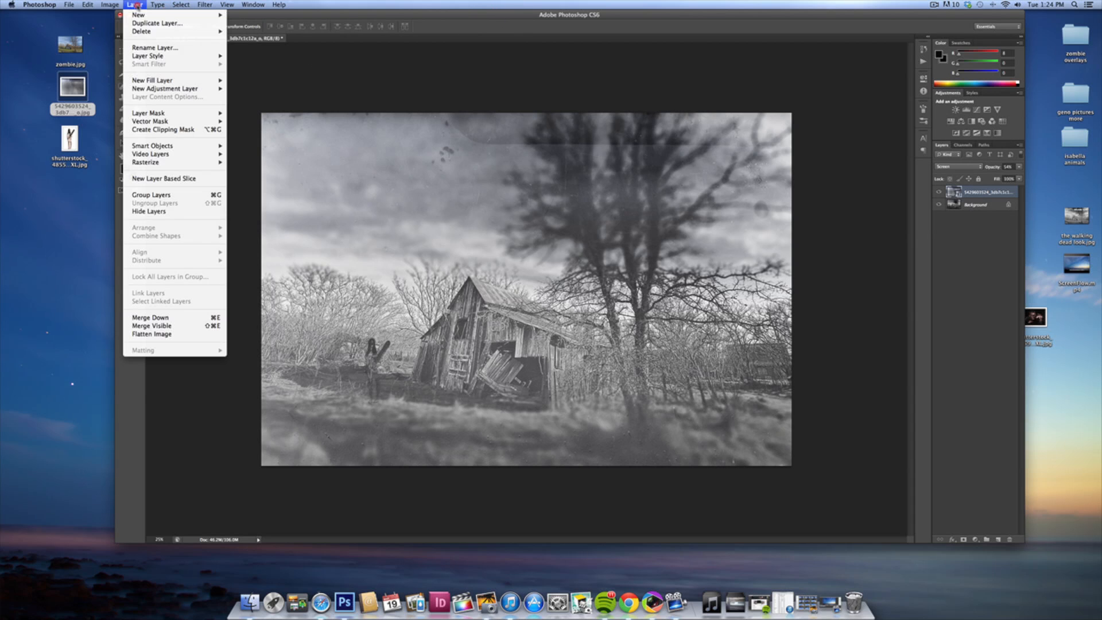
left_click(160, 332)
- Switch to the Burn tool for darkening the flattened photo
left_click(139, 120)
left_click(140, 121)
left_click(164, 125)
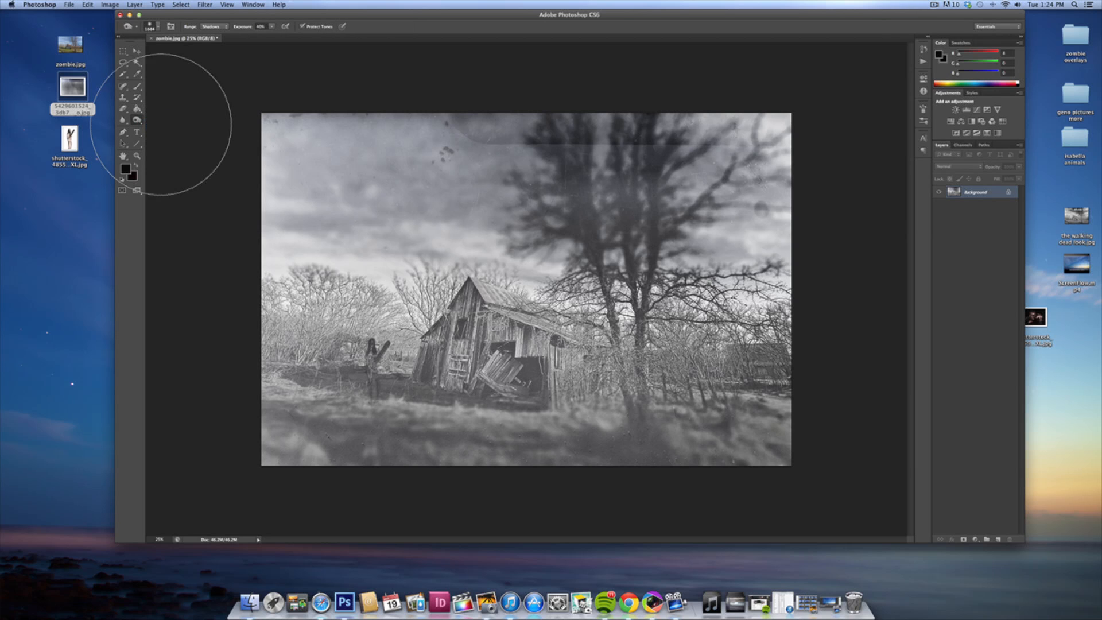